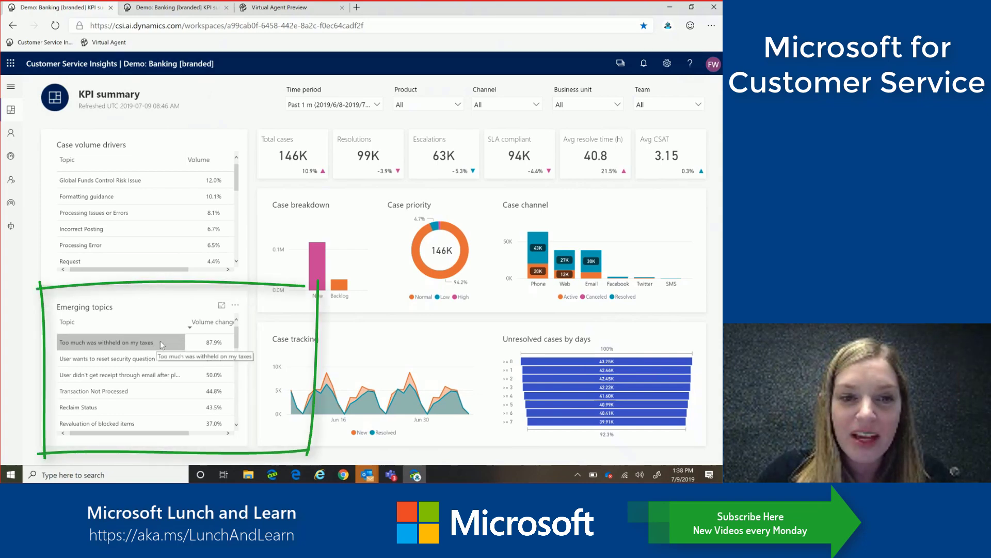
Step: Drill through the top emerging topic 'Too much was withheld on my taxes' and review its KPIs and agent charts
right_click(160, 340)
mouse_move(201, 388)
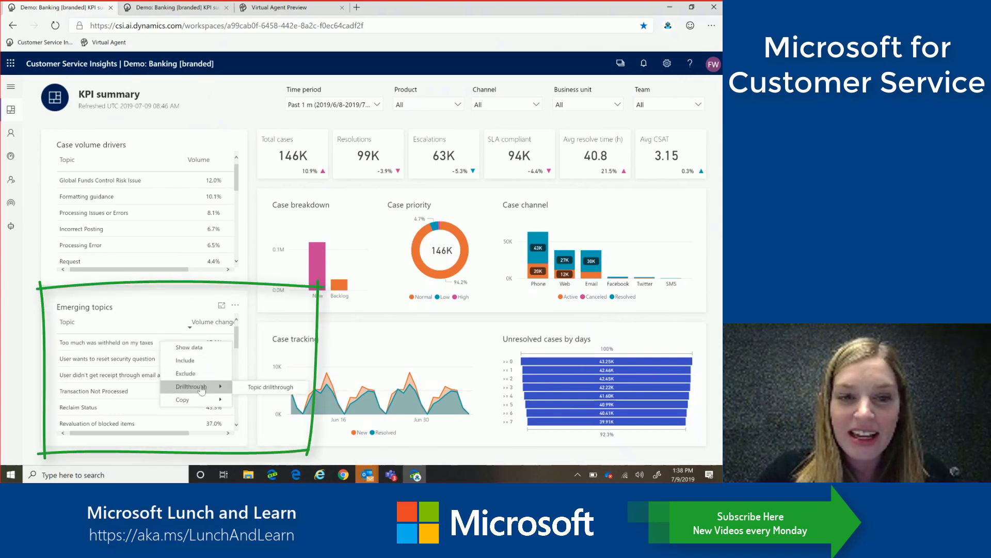
left_click(252, 391)
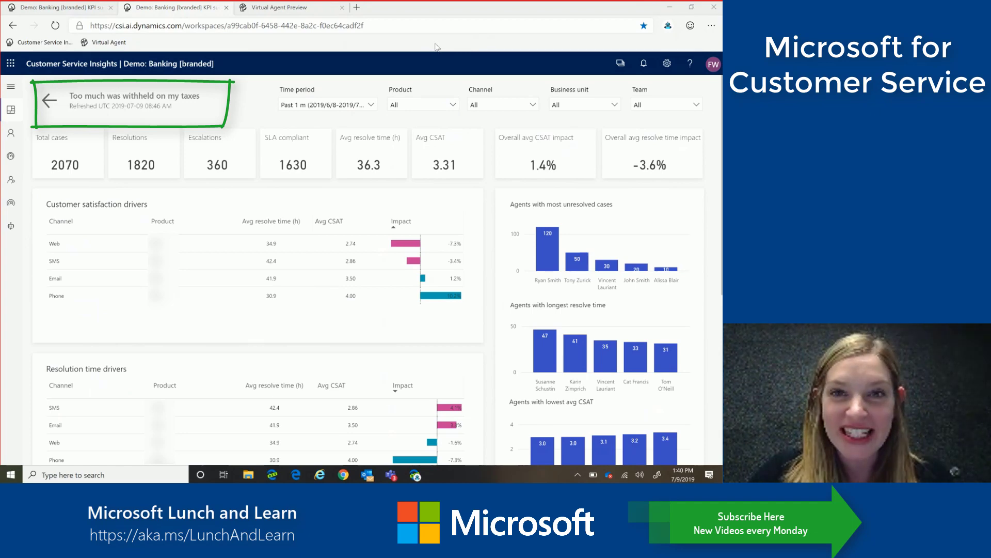
scroll(716, 195, "down", 1)
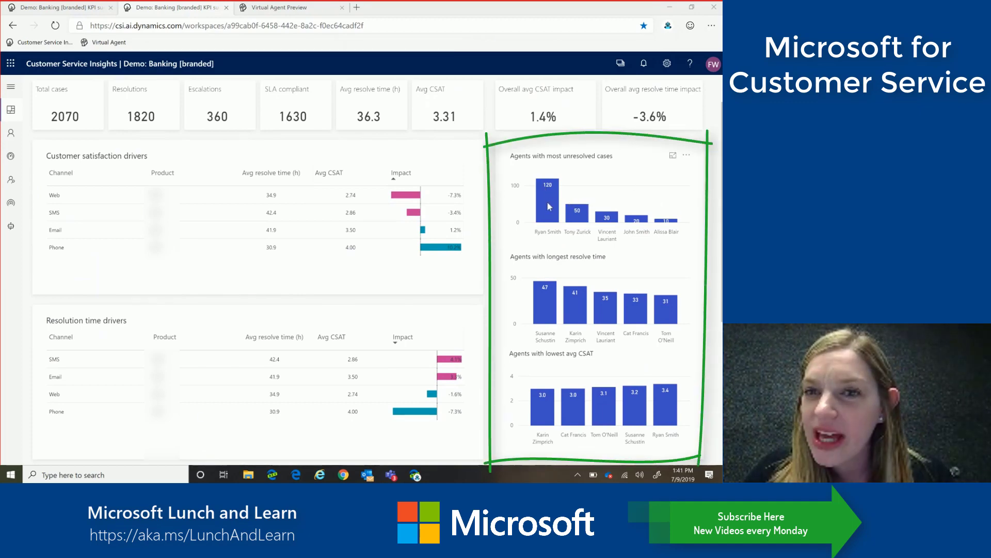
mouse_move(549, 205)
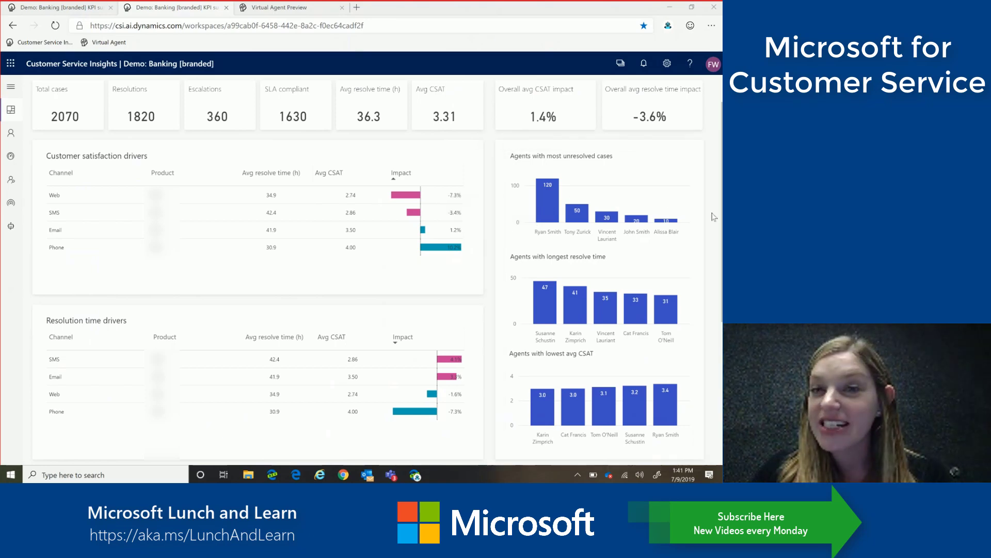
scroll(712, 217, "down", 1)
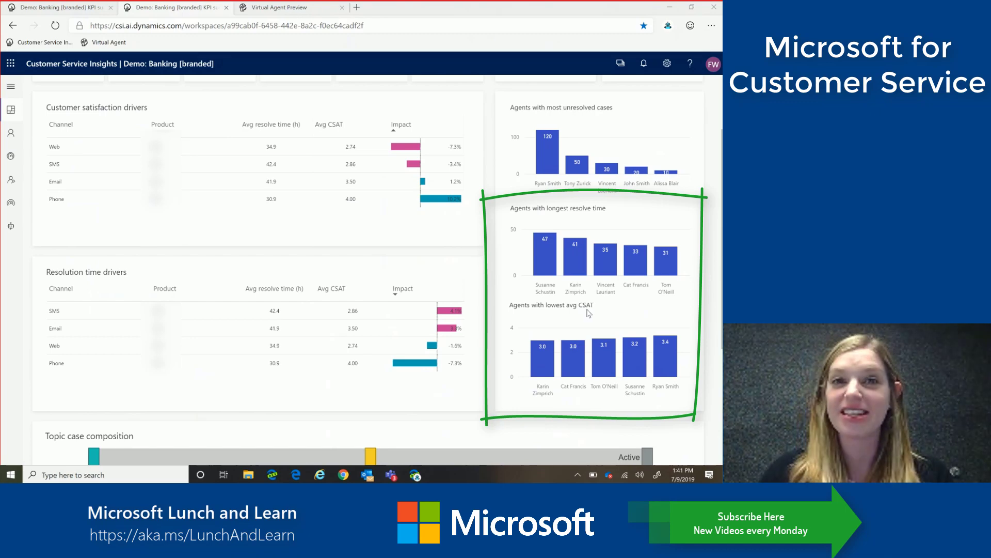
scroll(457, 153, "up", 2)
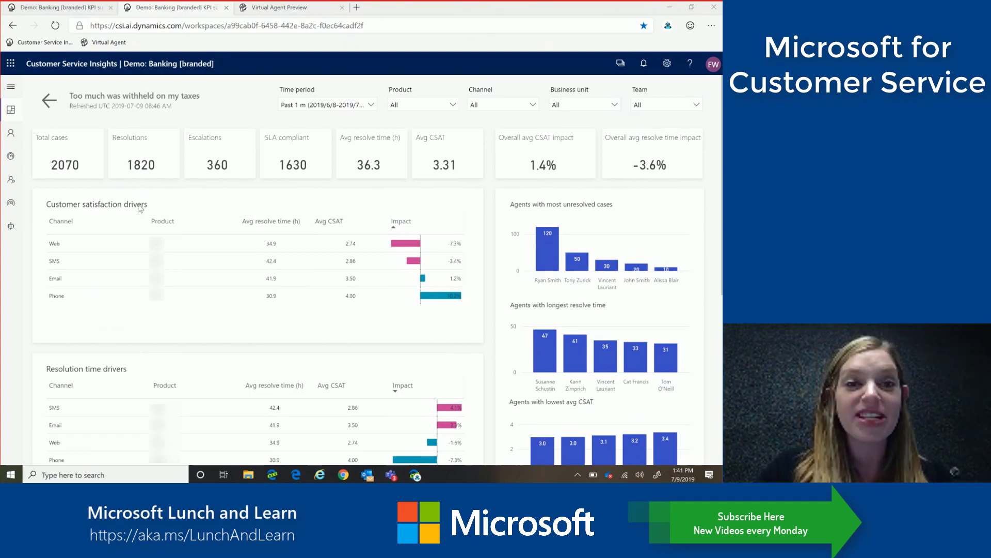
mouse_move(26, 183)
left_mouse_down()
mouse_move(238, 334)
mouse_move(23, 184)
left_mouse_up()
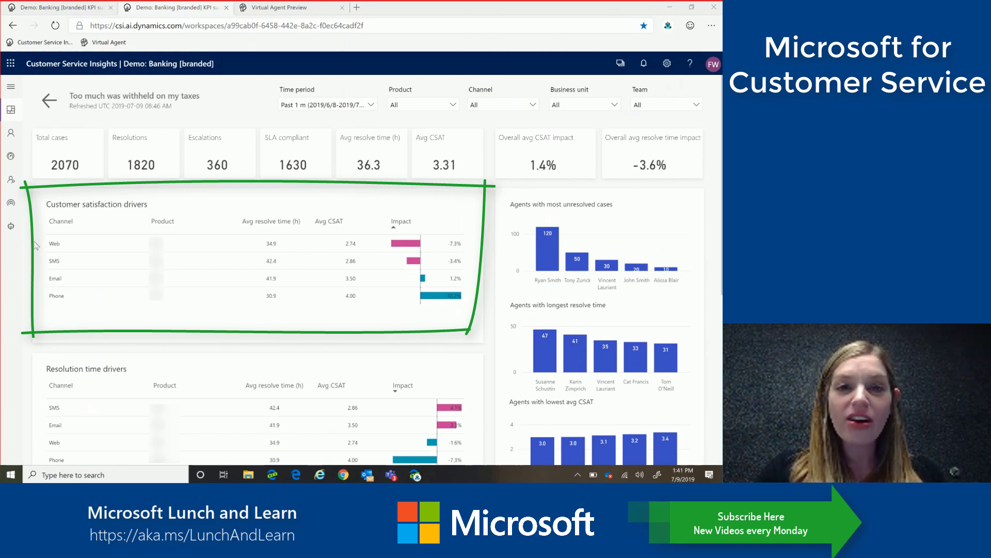
left_click(62, 245)
left_click(406, 243)
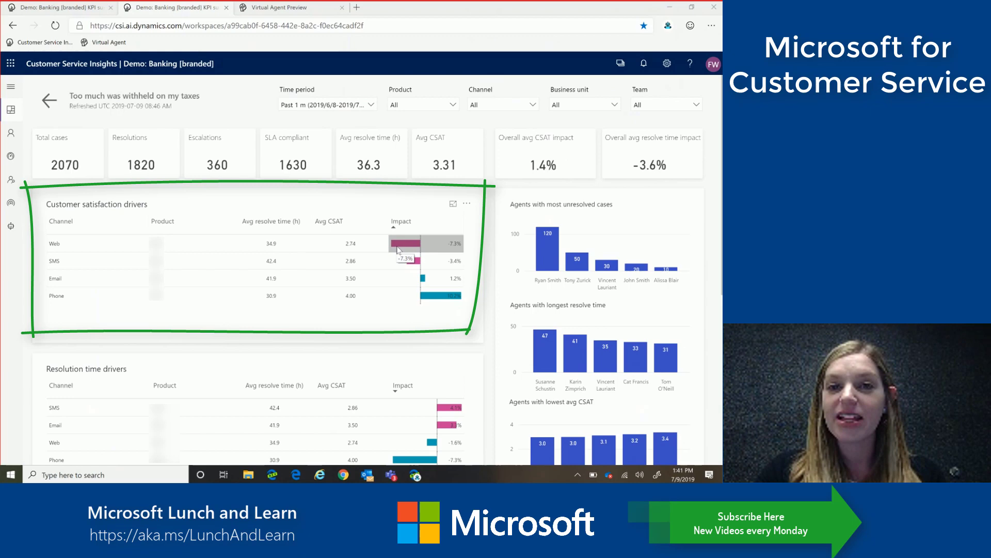
left_click(371, 248)
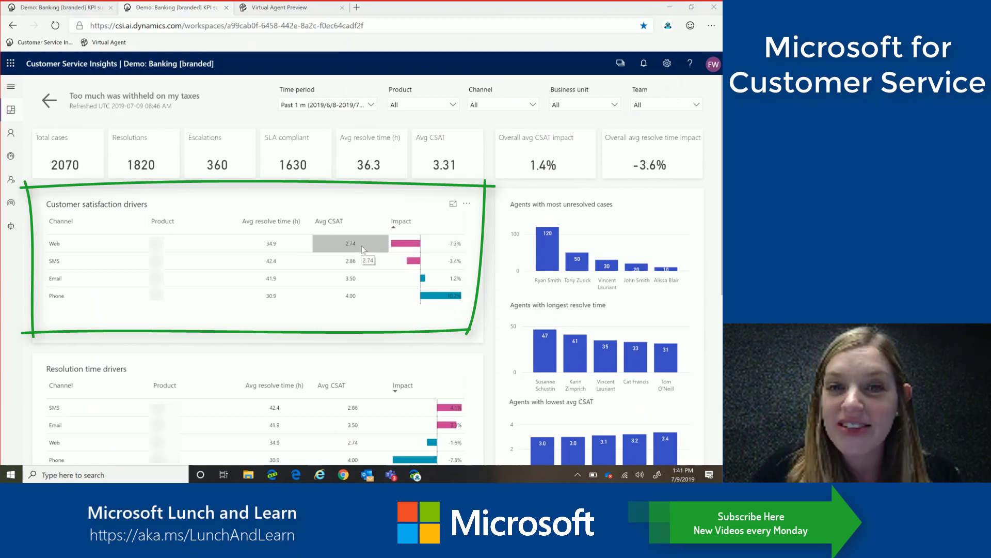
left_click(406, 244)
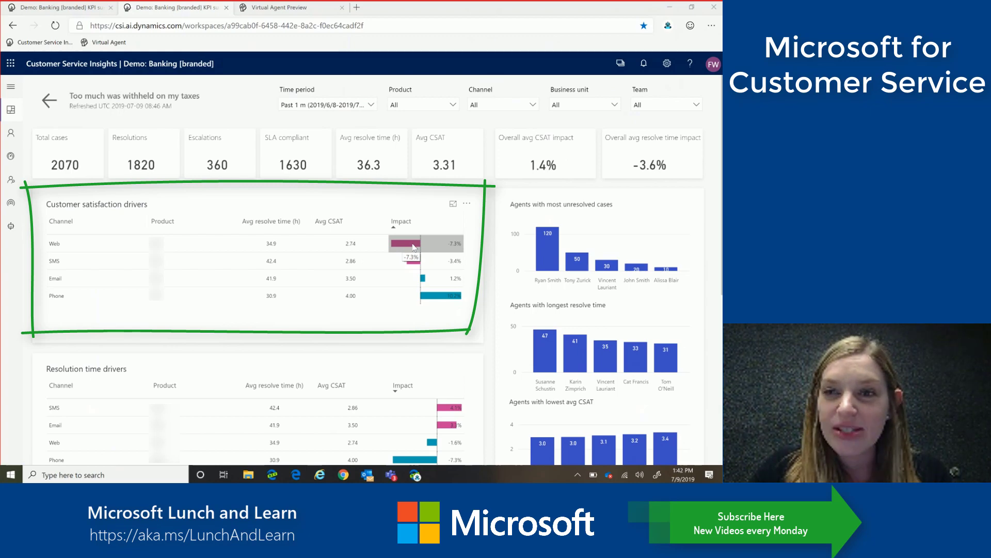
key("Escape")
Step: Review the Topic case composition chart, then move to the Virtual Agent Preview site
scroll(714, 198, "down", 6)
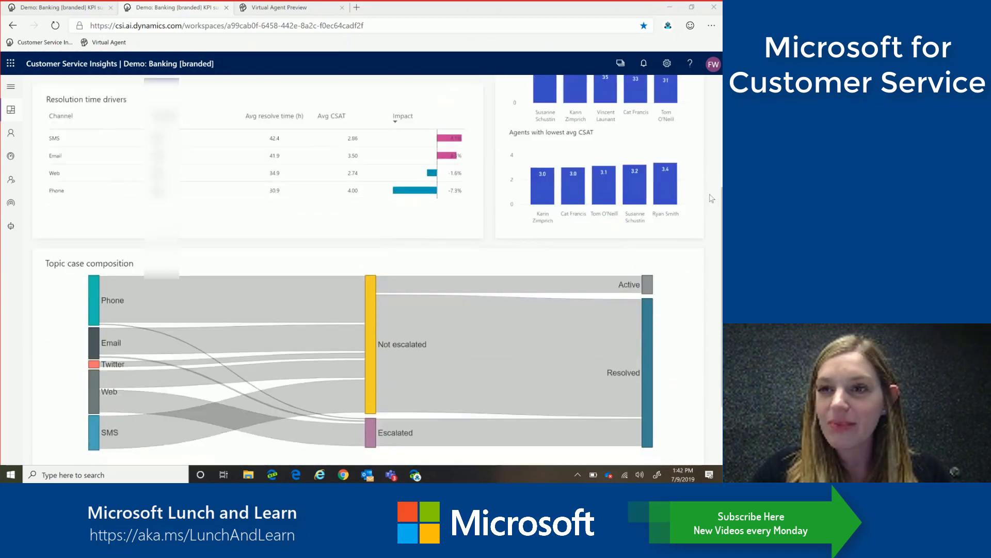
mouse_move(33, 204)
left_mouse_down()
mouse_move(78, 432)
mouse_move(682, 203)
mouse_move(697, 209)
left_mouse_up()
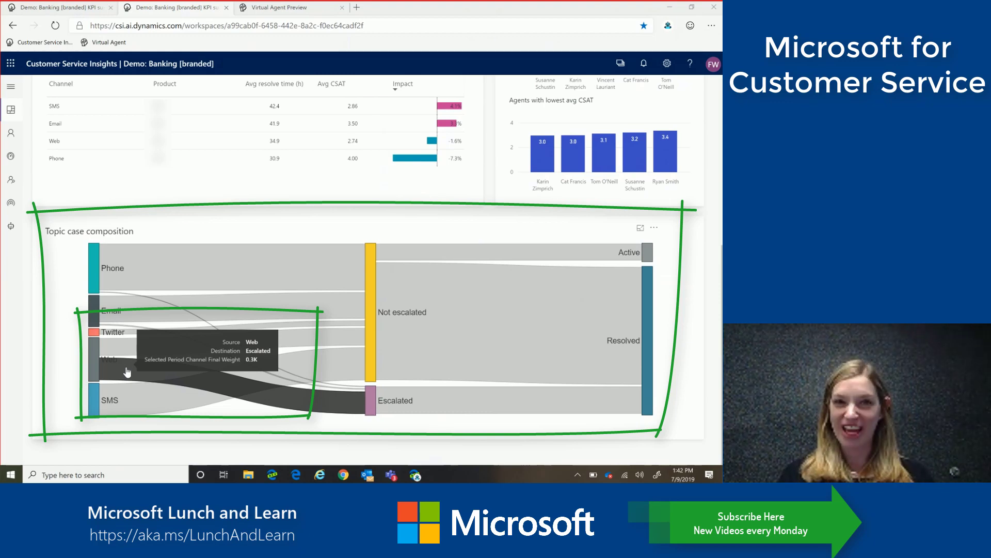
key("ctrl+Tab")
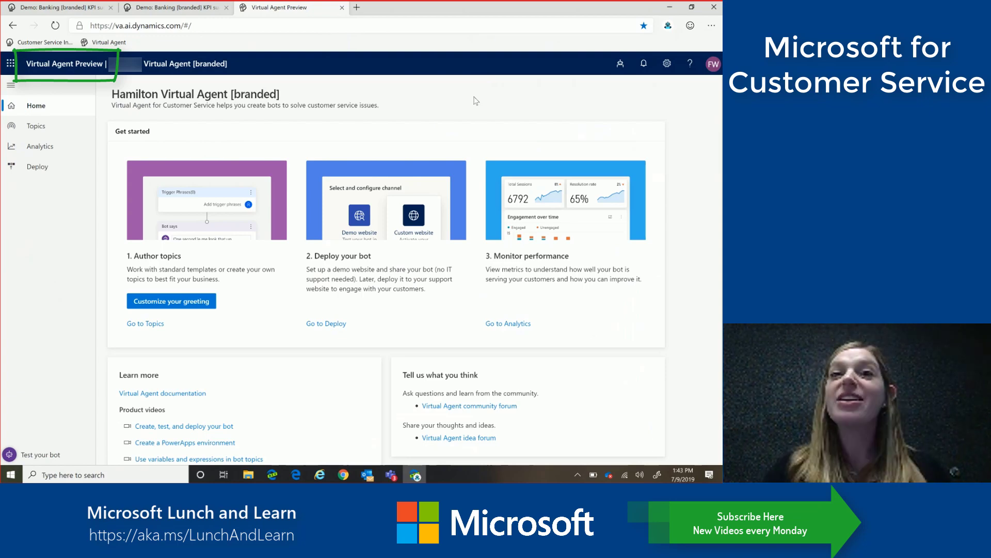
Step: Browse the bot's 20 existing topics, including the user topic Tax Withholding incorrect
left_click(40, 131)
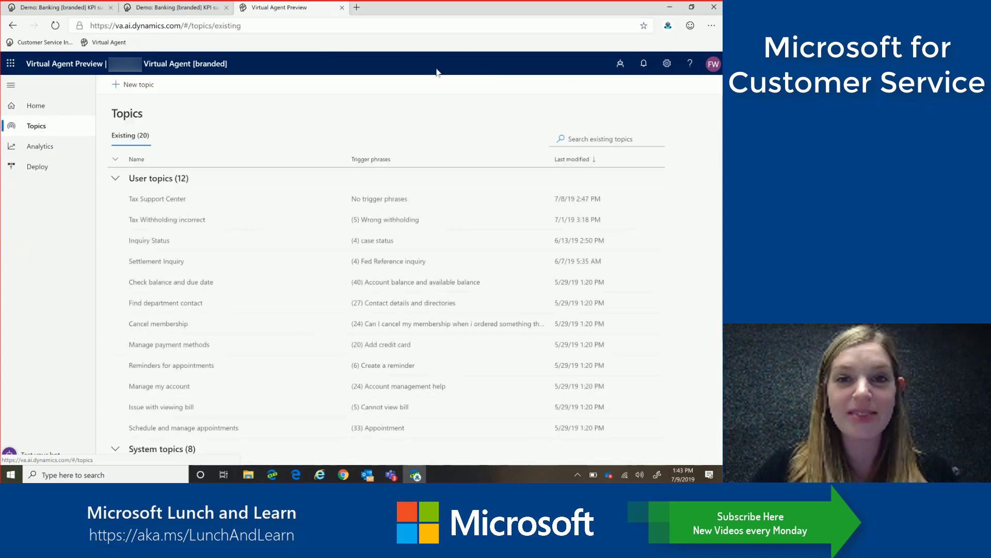
scroll(312, 122, "down", 1)
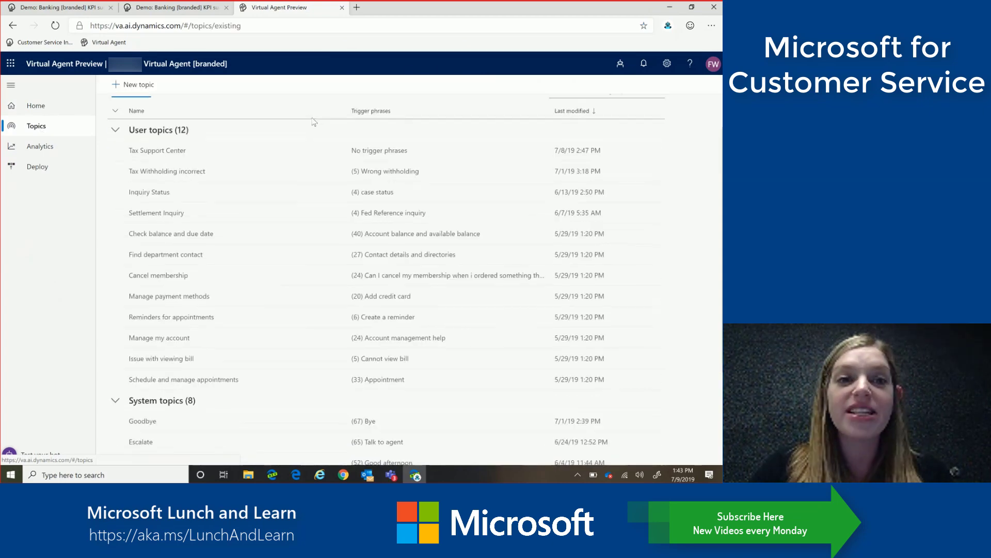
scroll(320, 100, "up", 1)
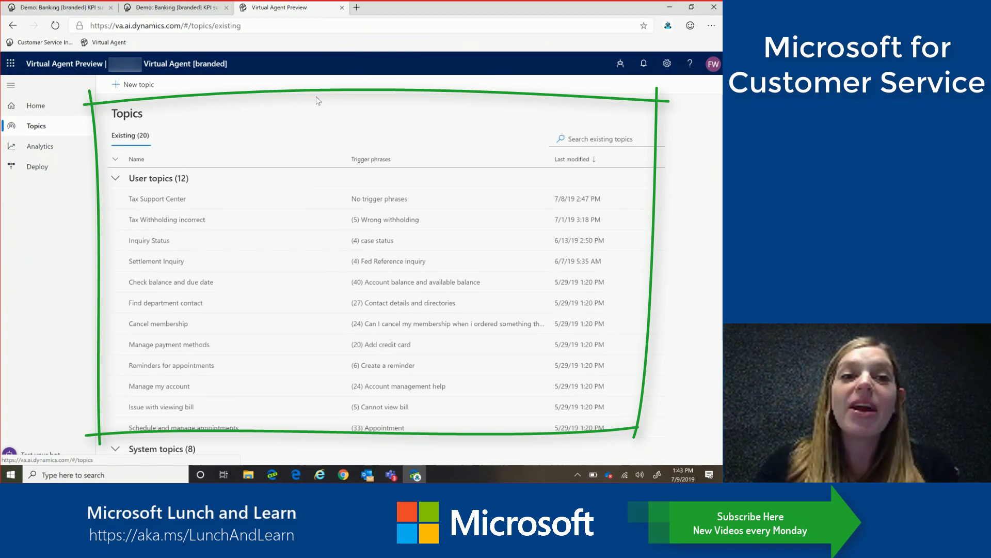
mouse_move(290, 225)
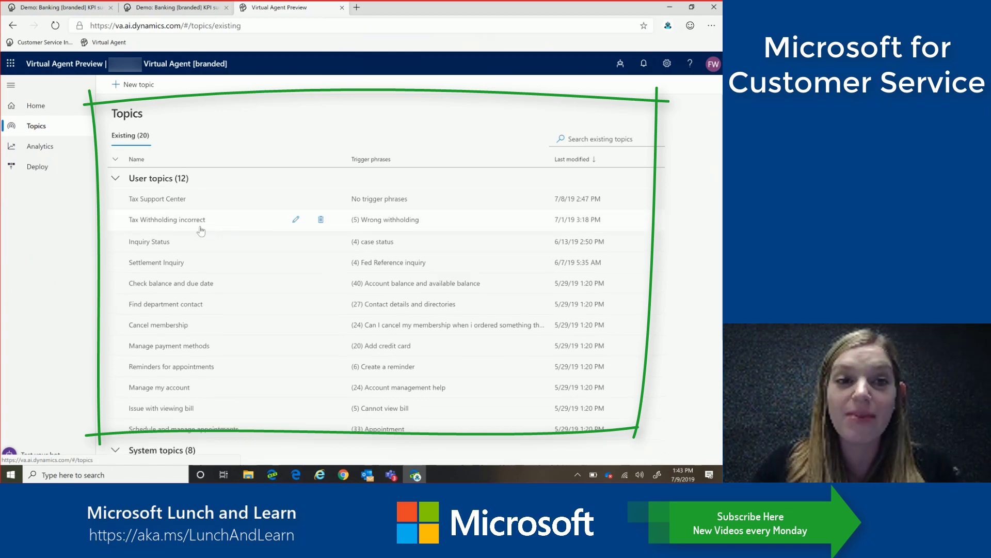
Step: Open the Tax Withholding incorrect conversation and review its 5 trigger phrases and Yes/No responses
left_click(296, 221)
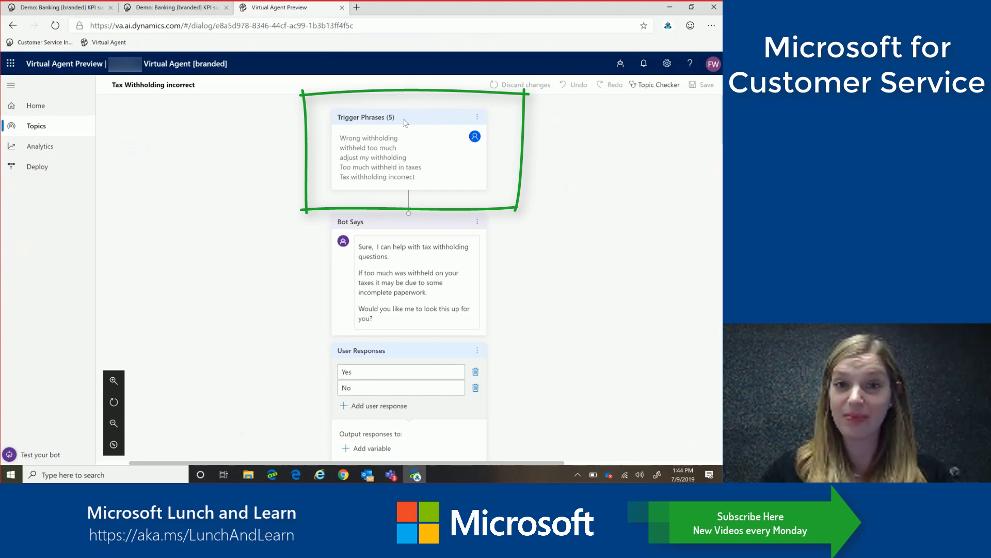
scroll(413, 155, "down", 1)
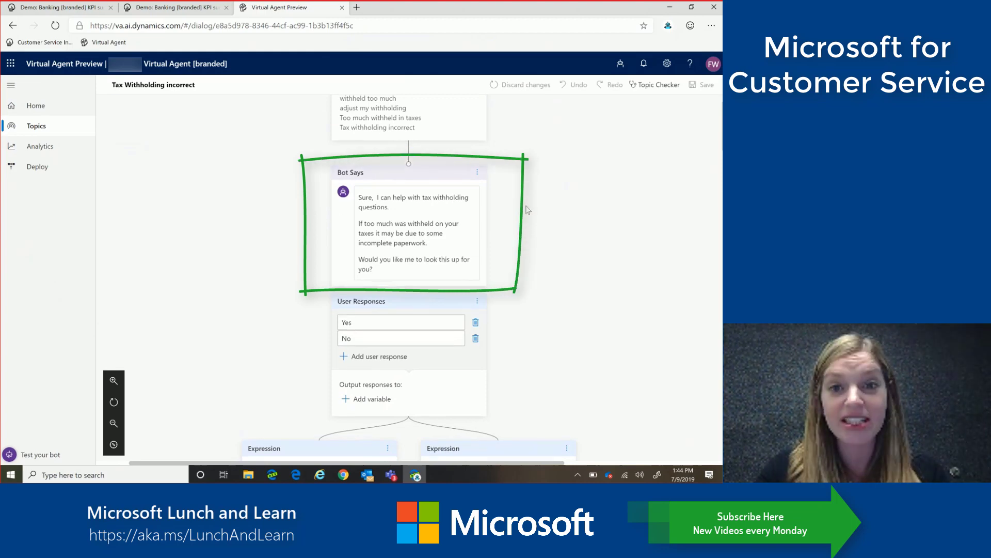
scroll(473, 249, "down", 2)
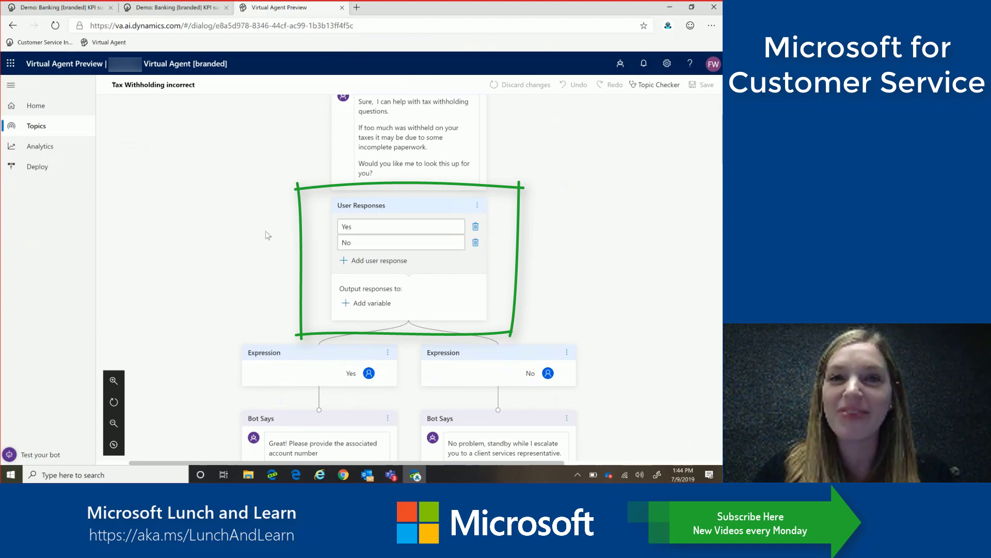
scroll(258, 227, "up", 3)
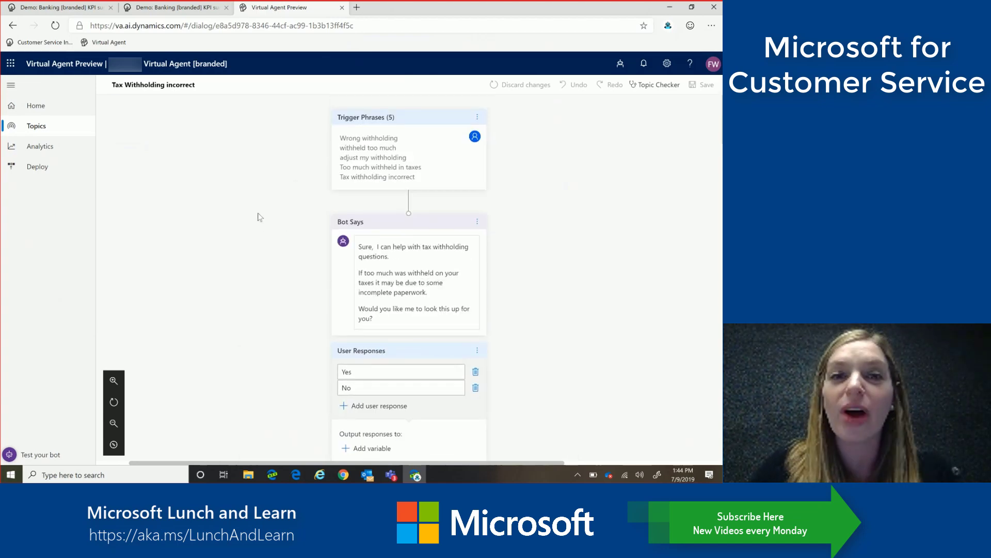
Step: In the test chat, ask 'Why is my tax withholding so high?' and answer Yes to the bot's offer
left_click(31, 455)
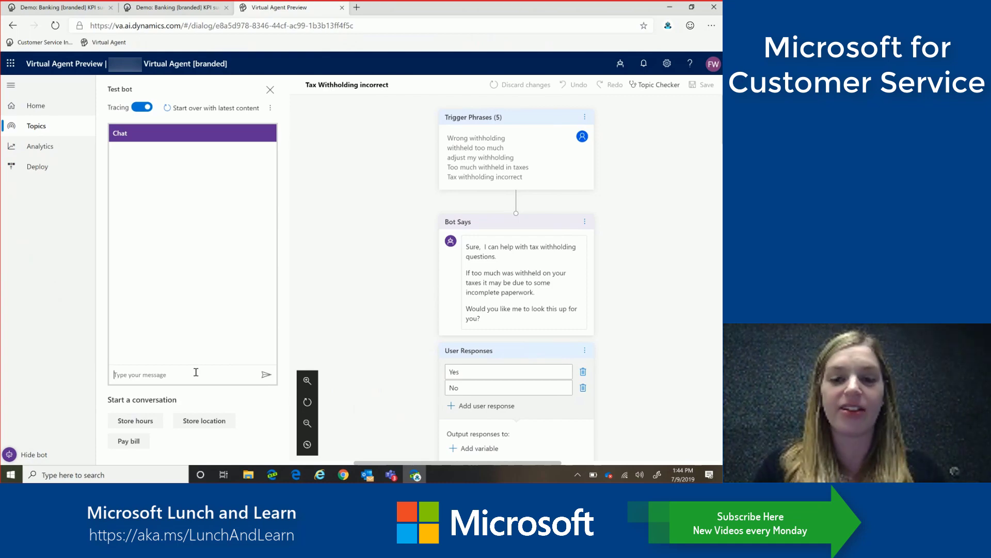
type("Why")
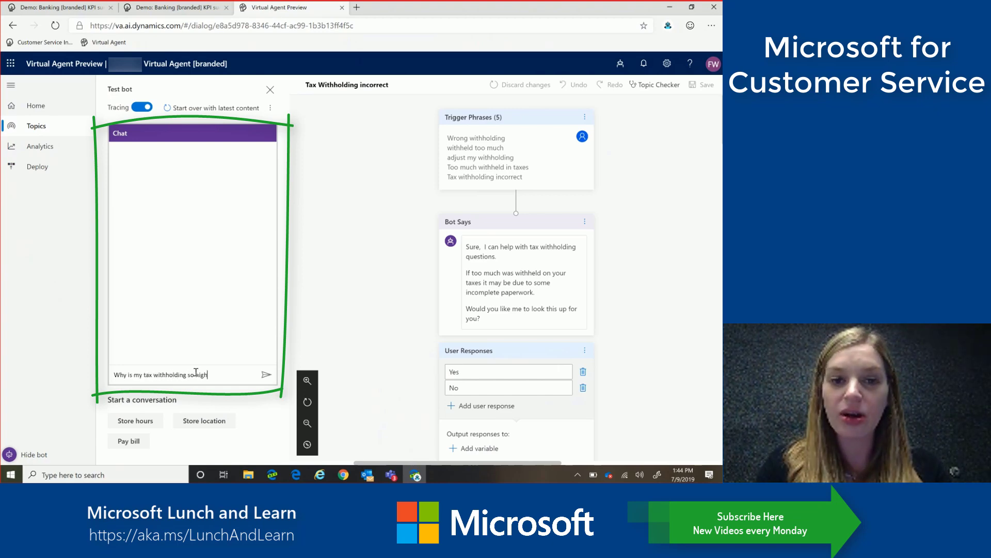
type("is my tax withholding so high?")
key("Return")
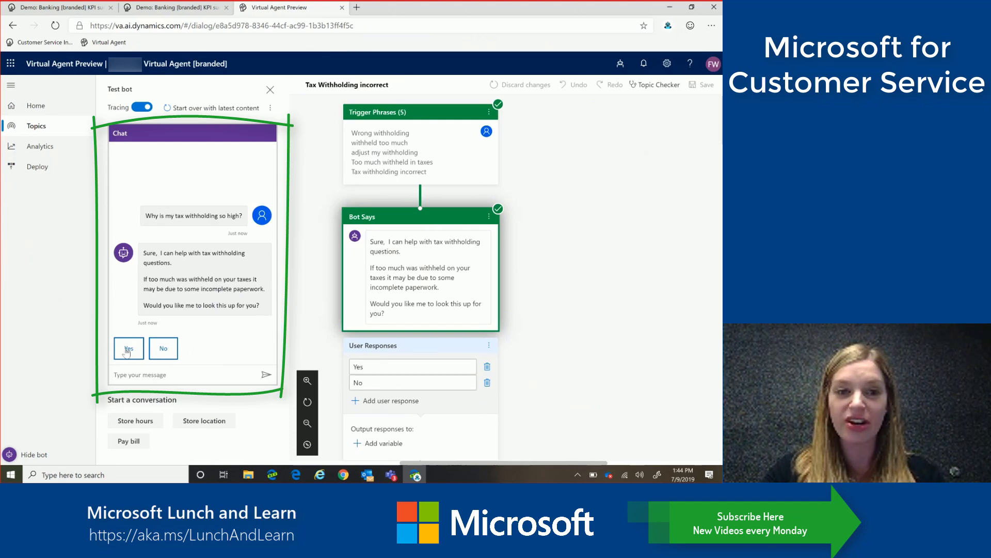
left_click(128, 350)
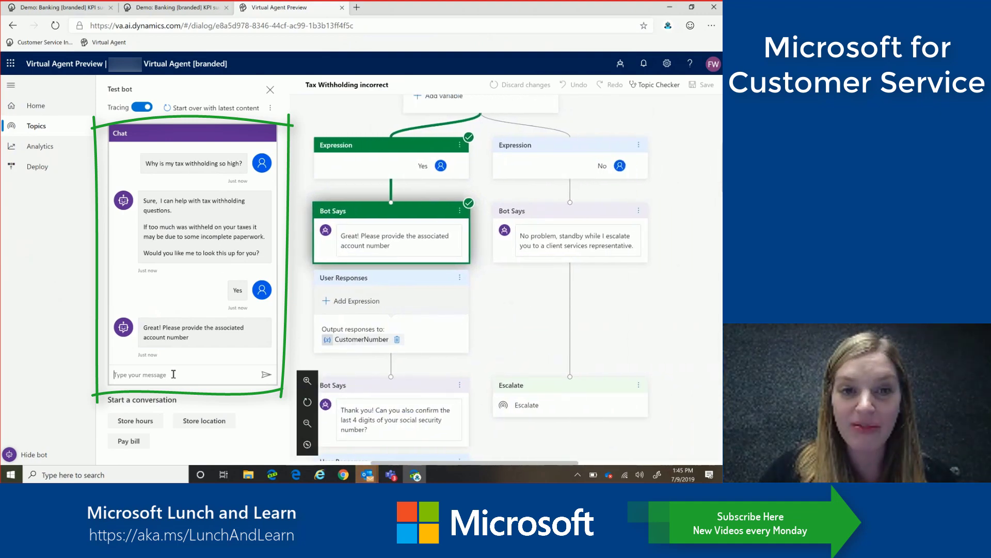
Step: Send the customer's account number to the test bot
type("123456")
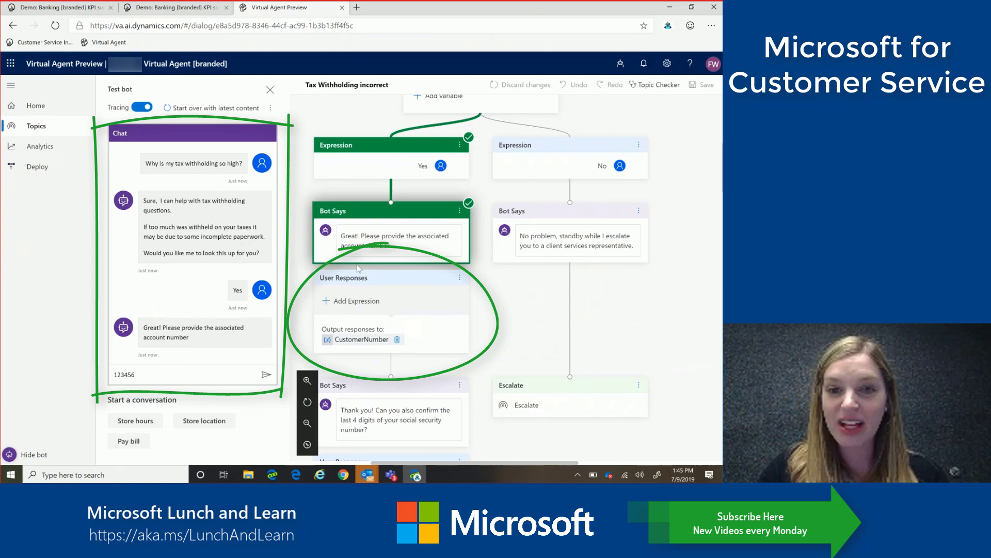
left_click(266, 375)
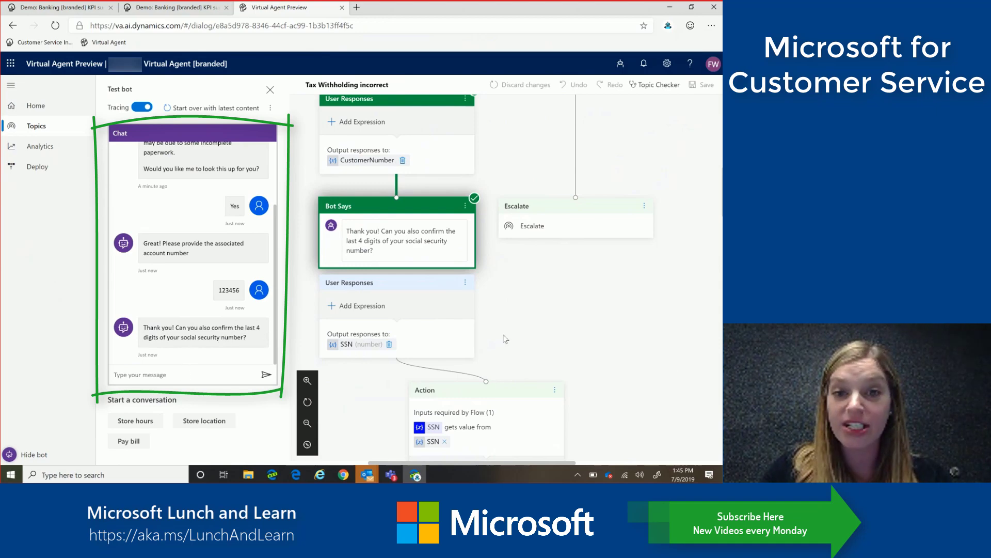
scroll(525, 339, "down", 5)
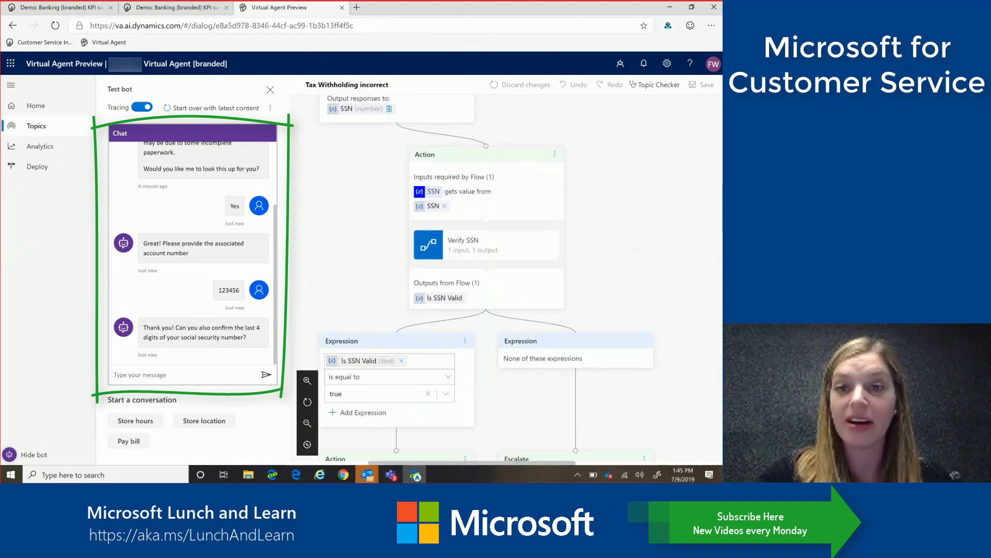
scroll(426, 351, "down", 2)
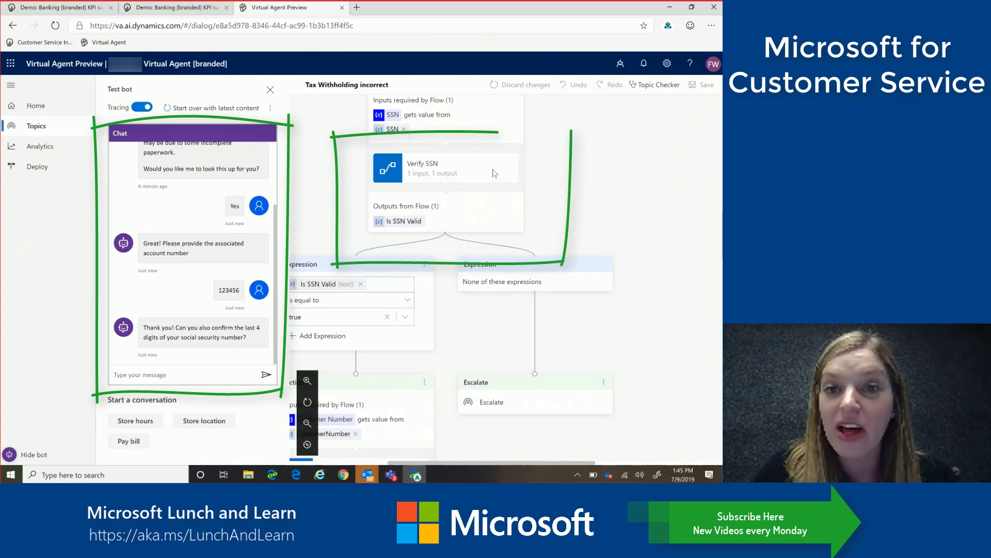
Step: Reply with the customer's last four SSN digits to see the documents needing attention
scroll(493, 173, "left", 2)
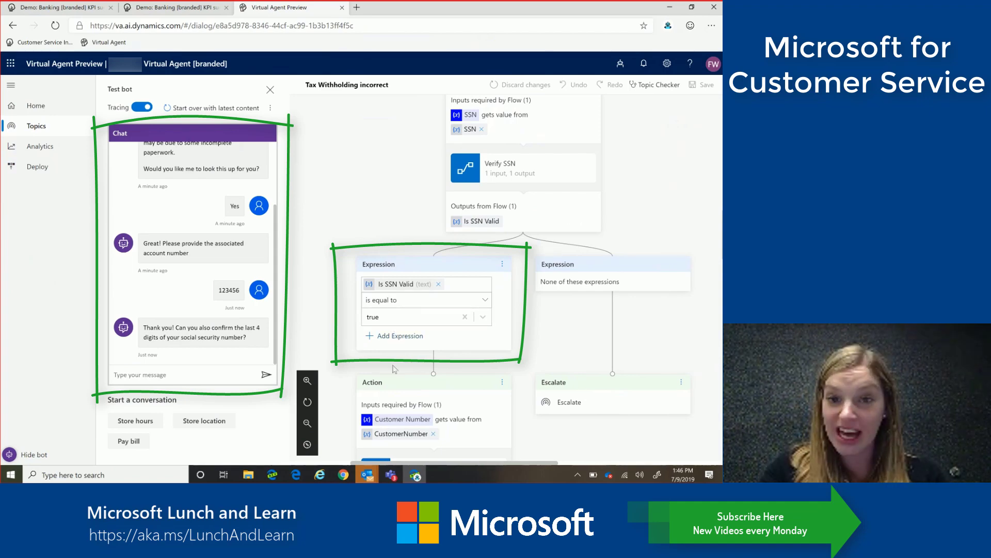
scroll(396, 369, "down", 1)
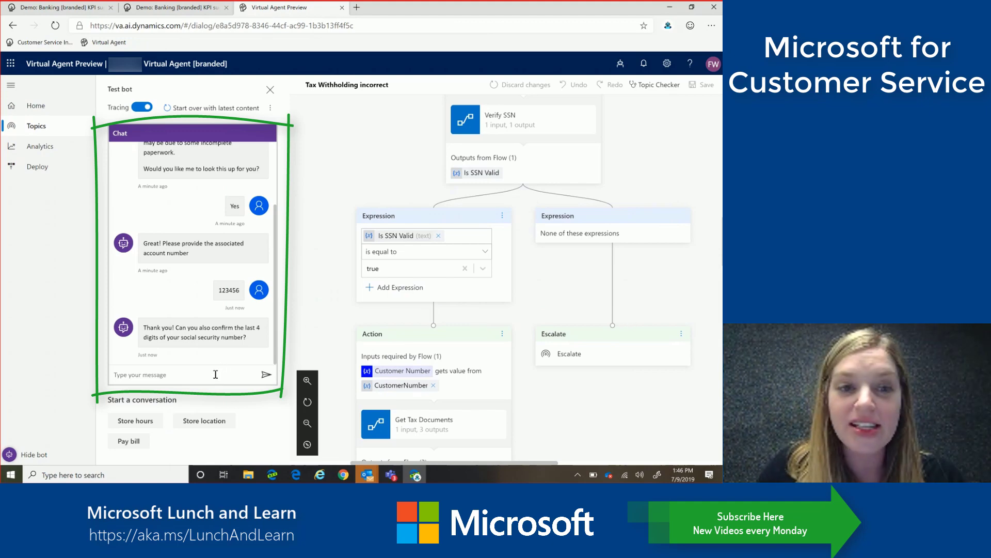
type("12")
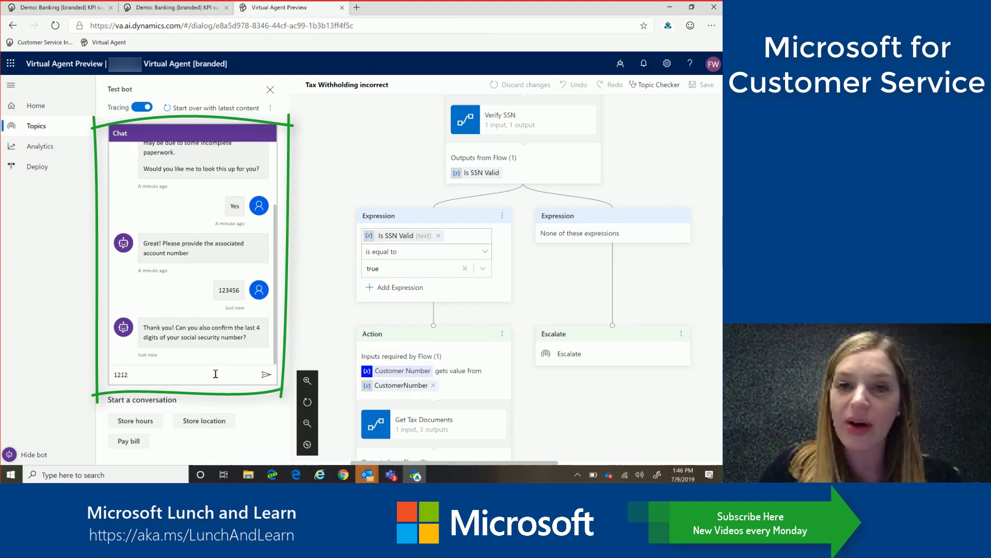
type("12")
key("Return")
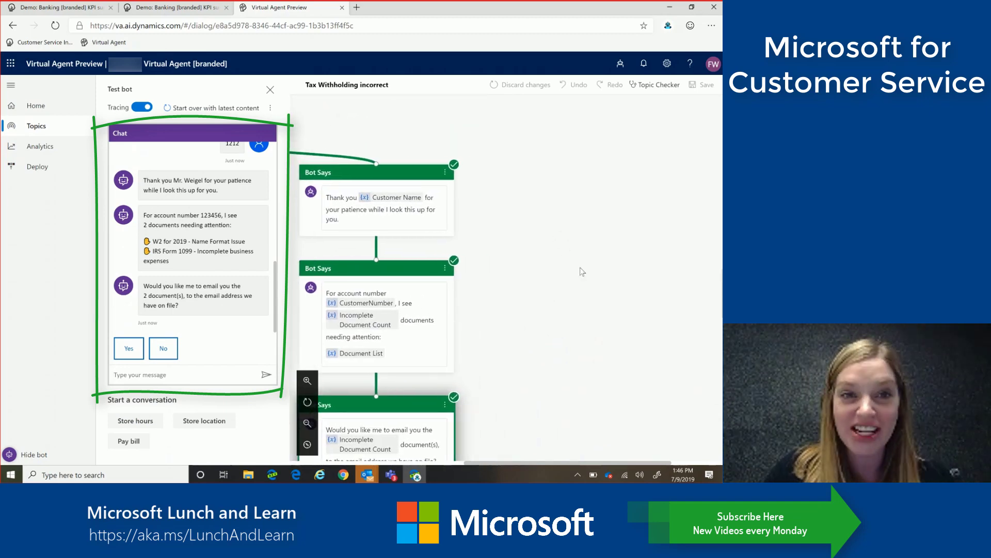
mouse_move(294, 155)
left_mouse_down()
mouse_move(298, 372)
mouse_move(457, 155)
left_mouse_up()
left_click_drag(344, 155, 465, 163)
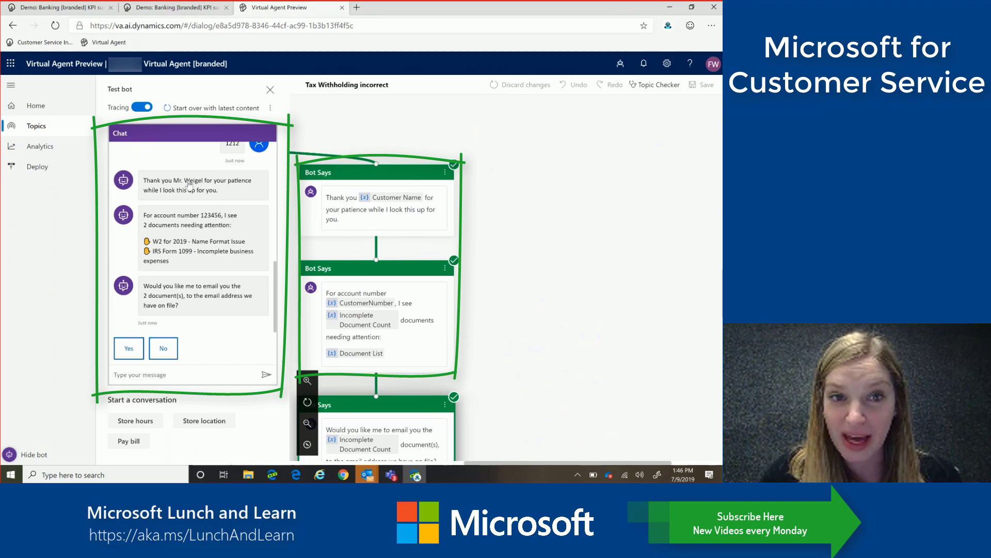
key("ctrl+z")
key("ctrl+z")
scroll(385, 255, "down", 3)
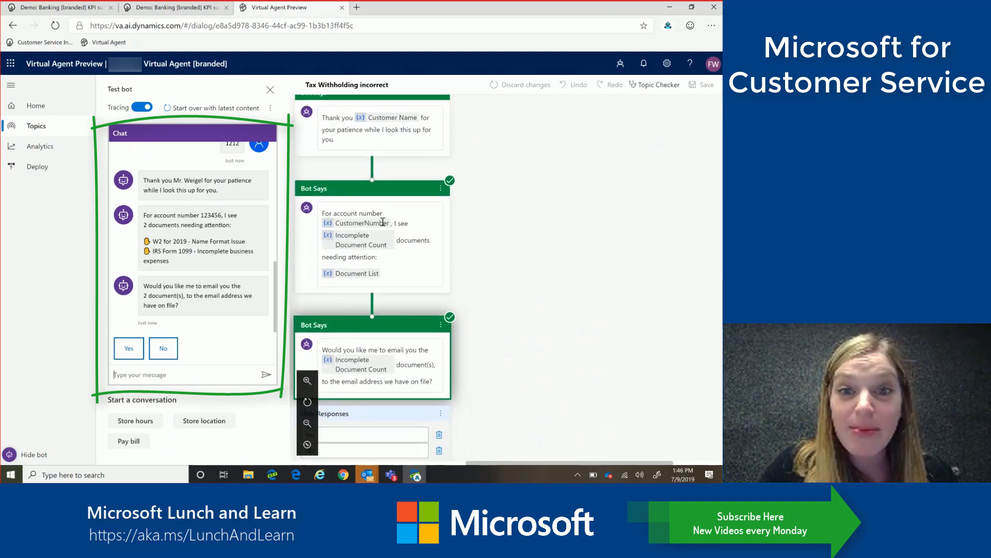
mouse_move(354, 158)
left_mouse_down()
mouse_move(289, 284)
mouse_move(444, 196)
mouse_move(310, 164)
left_mouse_up()
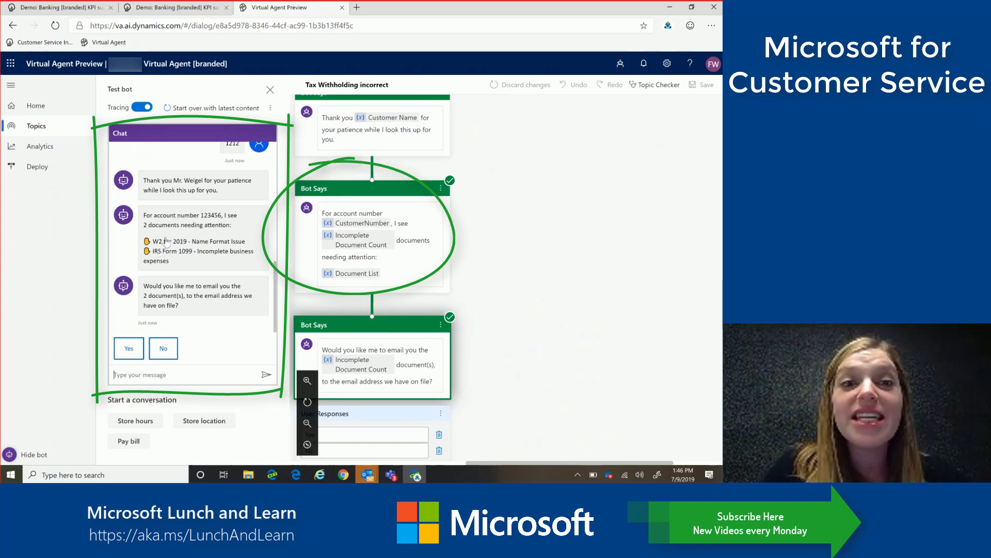
mouse_move(152, 181)
left_mouse_down()
mouse_move(154, 305)
mouse_move(235, 187)
mouse_move(140, 178)
left_mouse_up()
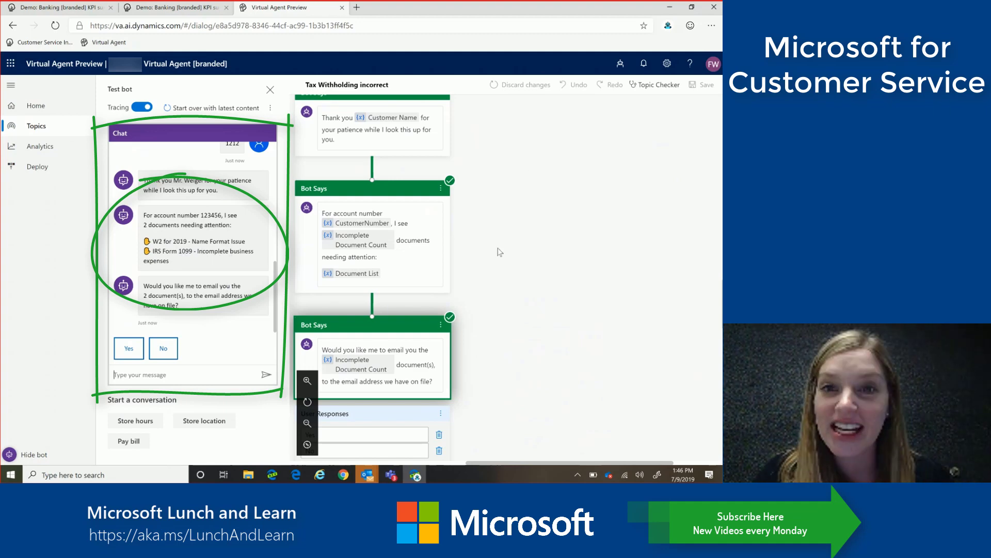
key("ctrl+z")
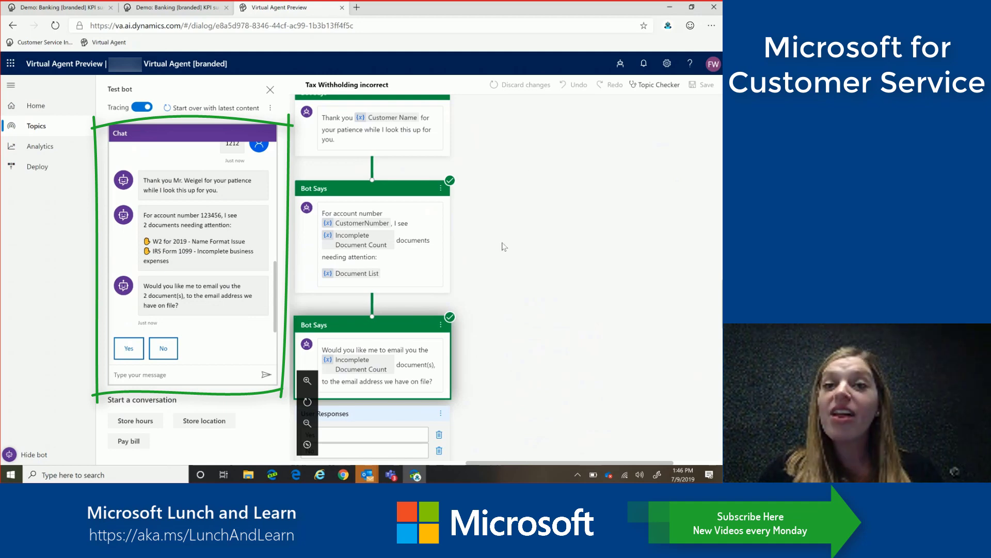
key("ctrl+z")
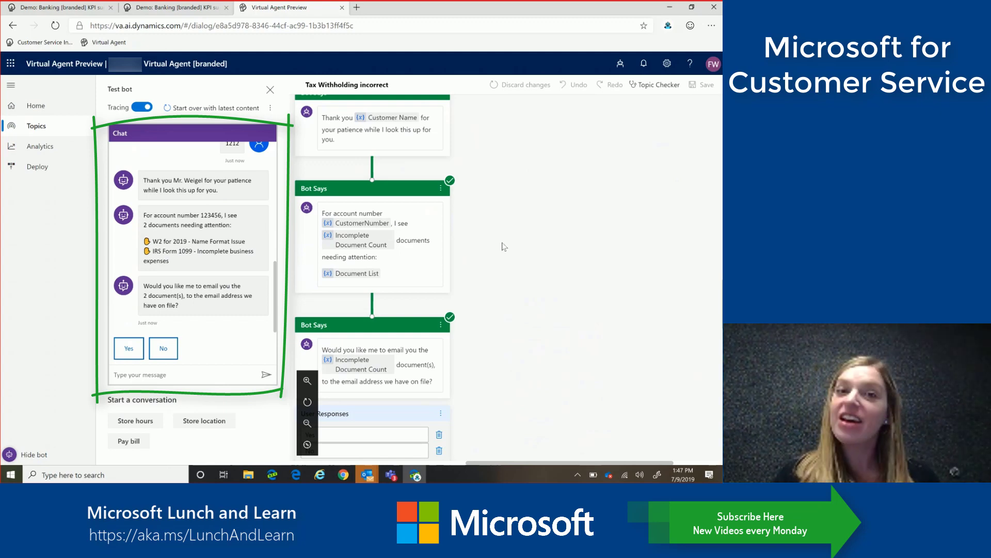
mouse_move(287, 309)
left_mouse_down()
mouse_move(286, 344)
mouse_move(457, 320)
mouse_move(459, 308)
left_mouse_up()
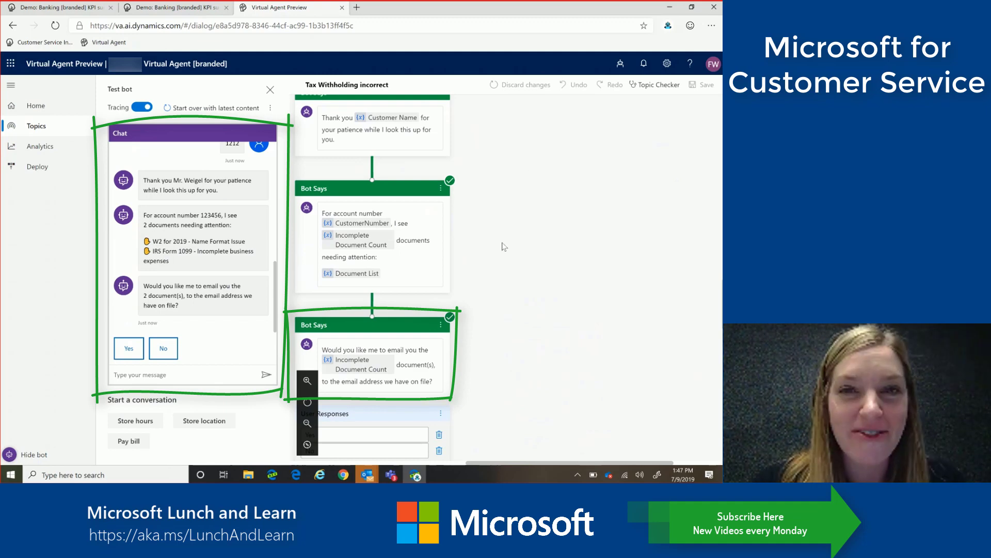
left_click_drag(503, 246, 557, 246)
scroll(487, 277, "down", 5)
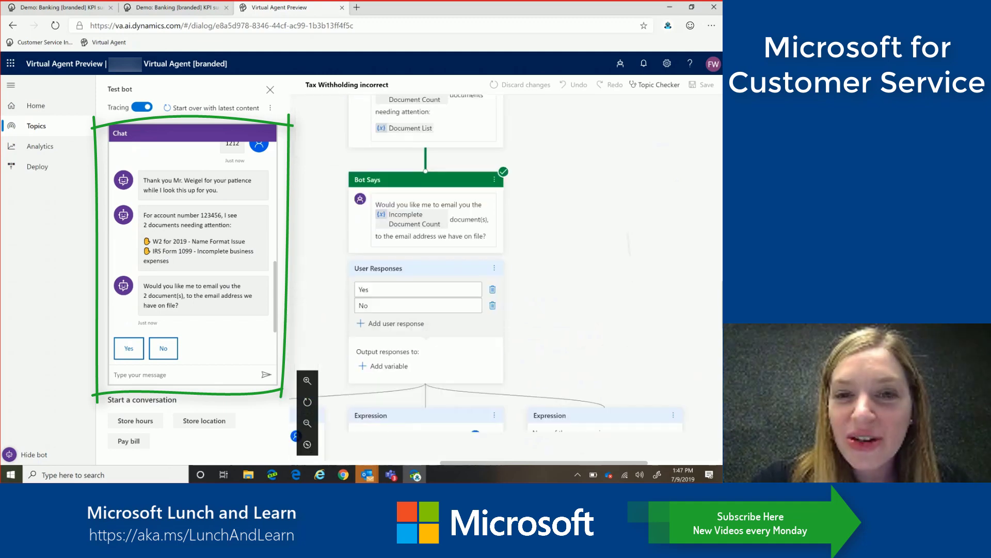
scroll(505, 278, "down", 5)
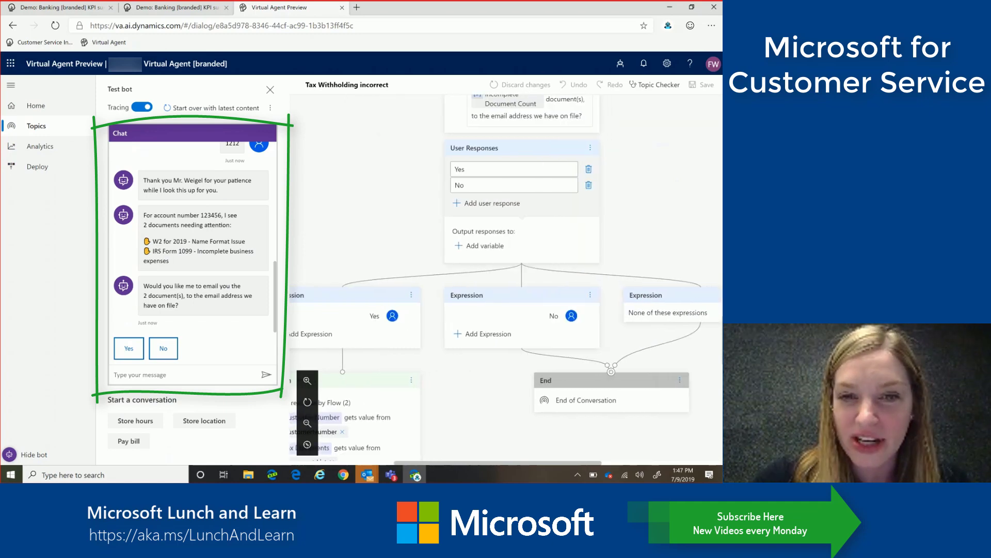
scroll(487, 277, "down", 6)
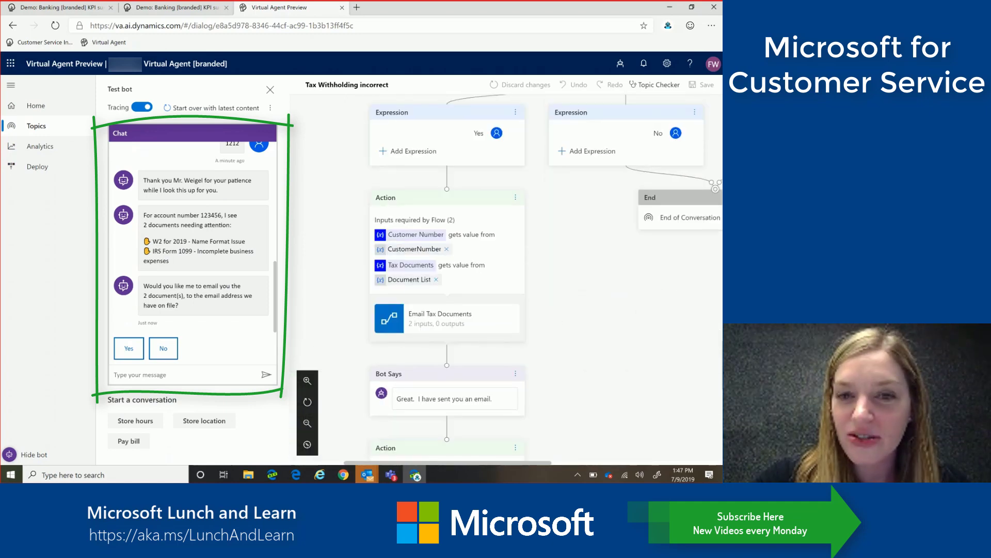
scroll(506, 279, "down", 3)
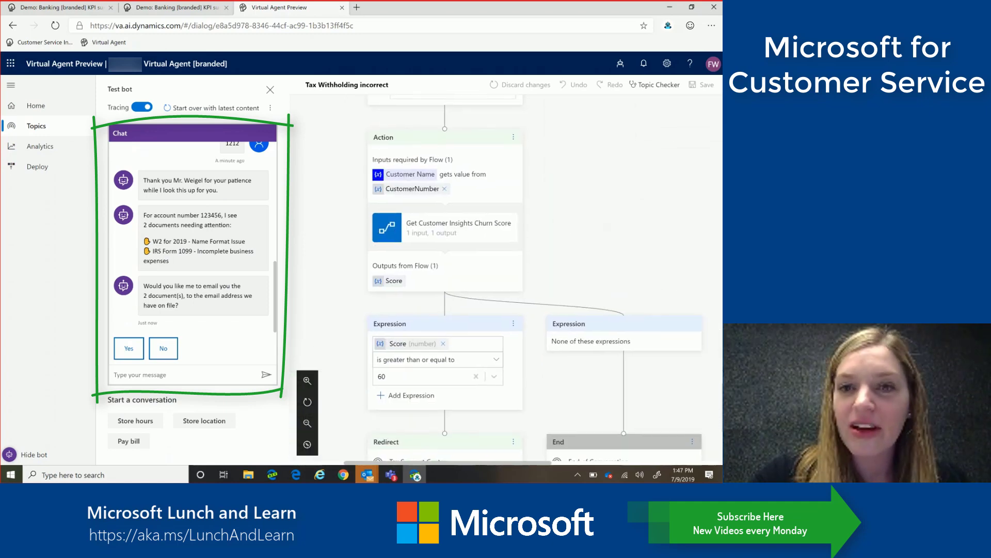
mouse_move(314, 196)
left_mouse_down()
mouse_move(433, 255)
mouse_move(449, 197)
mouse_move(491, 196)
left_mouse_up()
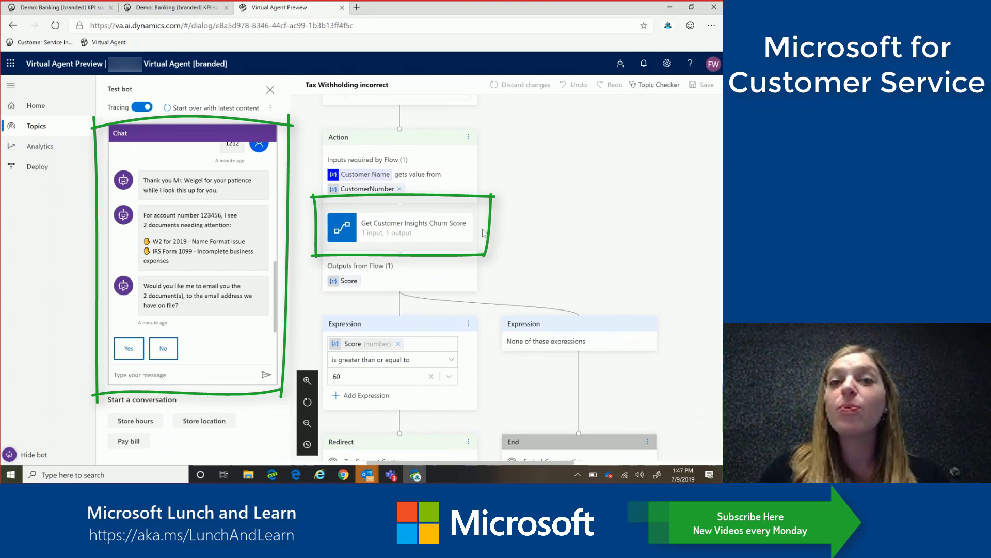
left_click_drag(430, 227, 475, 227)
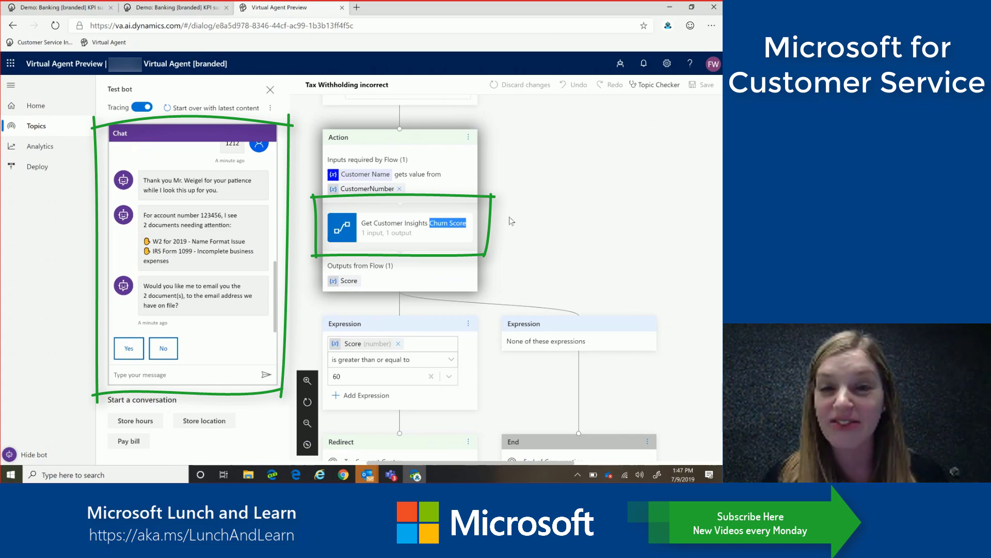
scroll(512, 221, "down", 1)
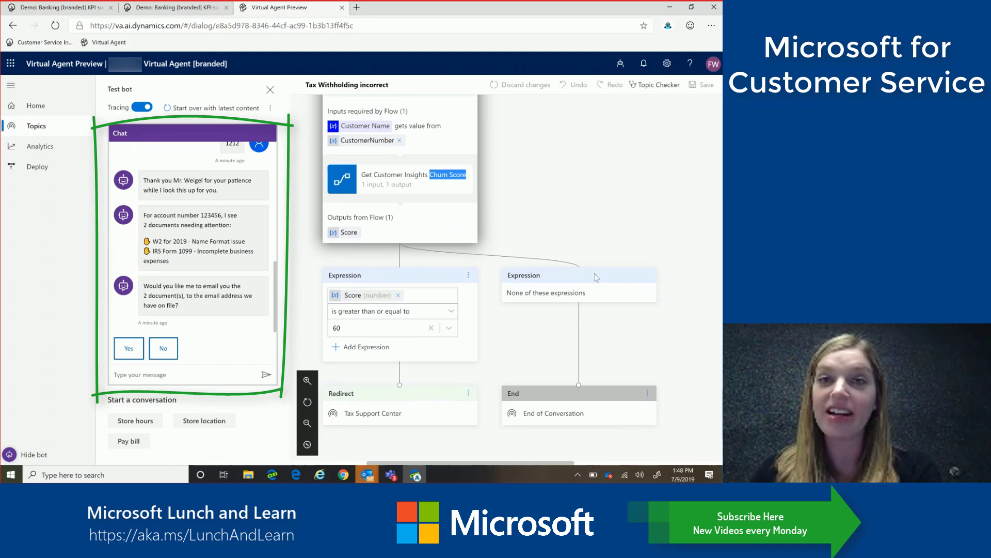
scroll(598, 281, "up", 6)
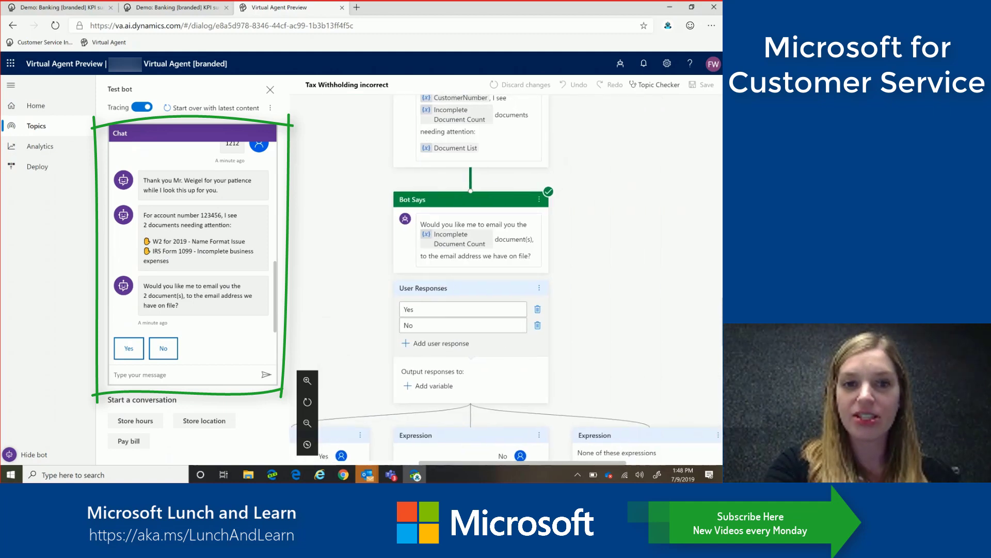
Step: Answer Yes so the bot emails the tax documents
left_click(128, 348)
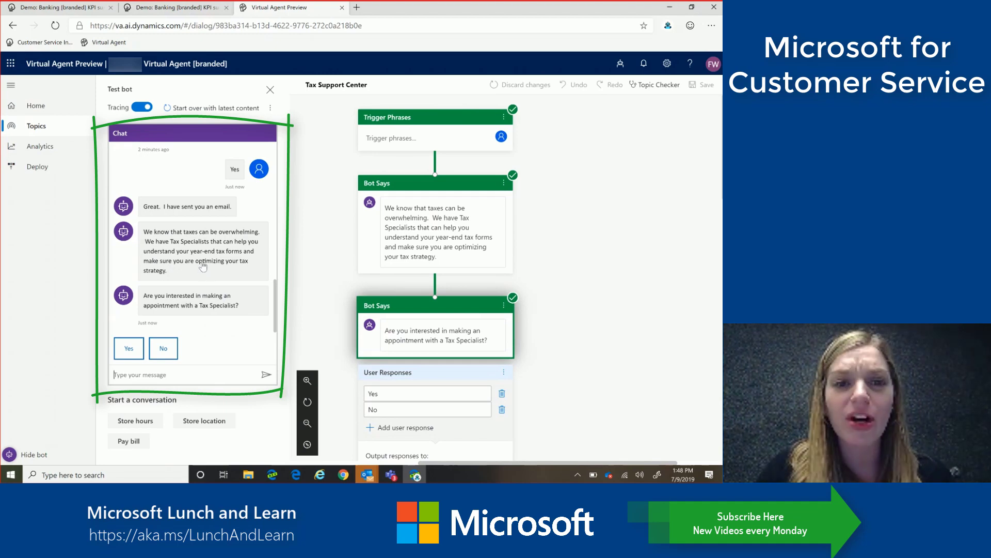
Step: Accept the Tax Specialist appointment offer and inspect the Get Tax Specialist Appointment action
left_click(126, 352)
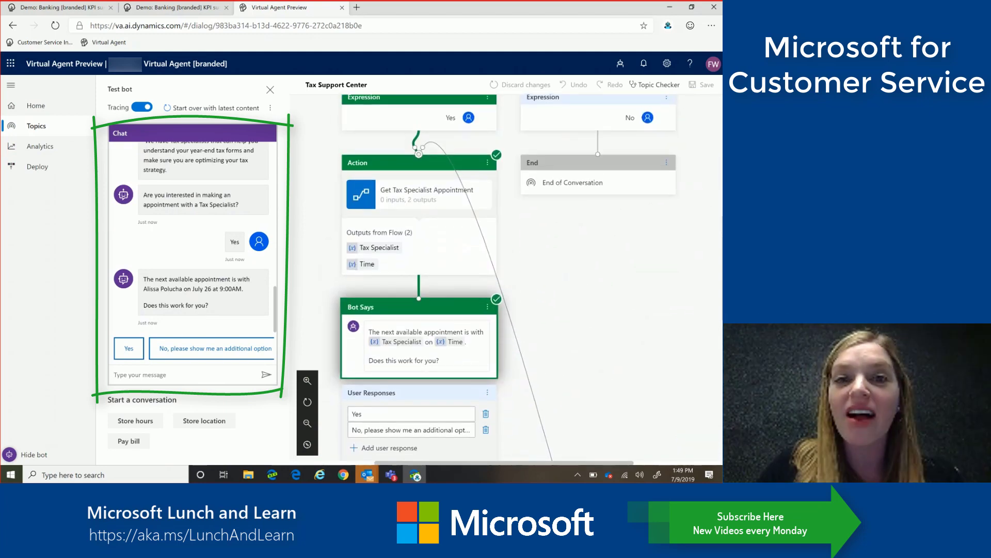
mouse_move(326, 132)
left_mouse_down()
mouse_move(328, 151)
mouse_move(509, 284)
left_mouse_up()
left_click_drag(513, 132, 505, 284)
left_click_drag(326, 135, 514, 133)
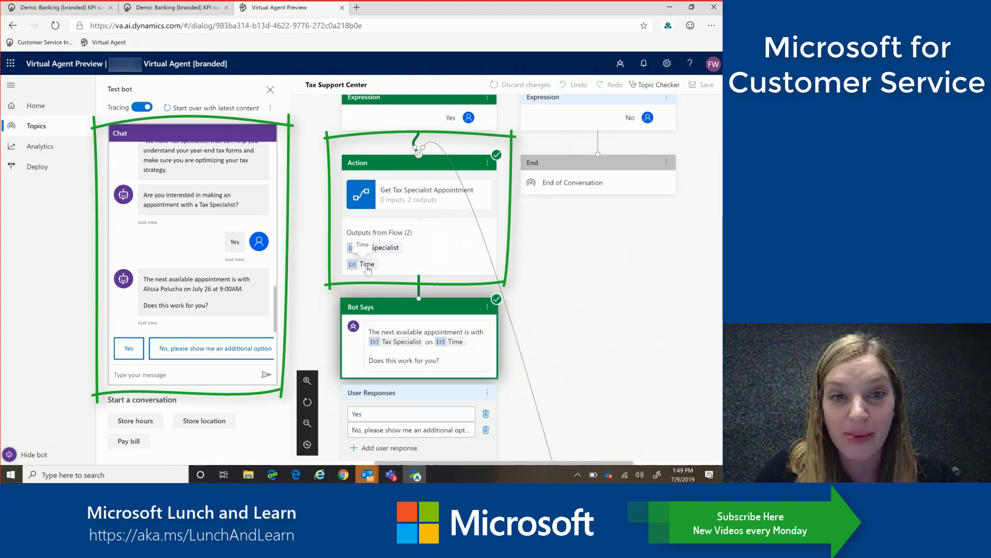
mouse_move(367, 269)
left_mouse_down()
mouse_move(320, 223)
mouse_move(330, 206)
left_mouse_up()
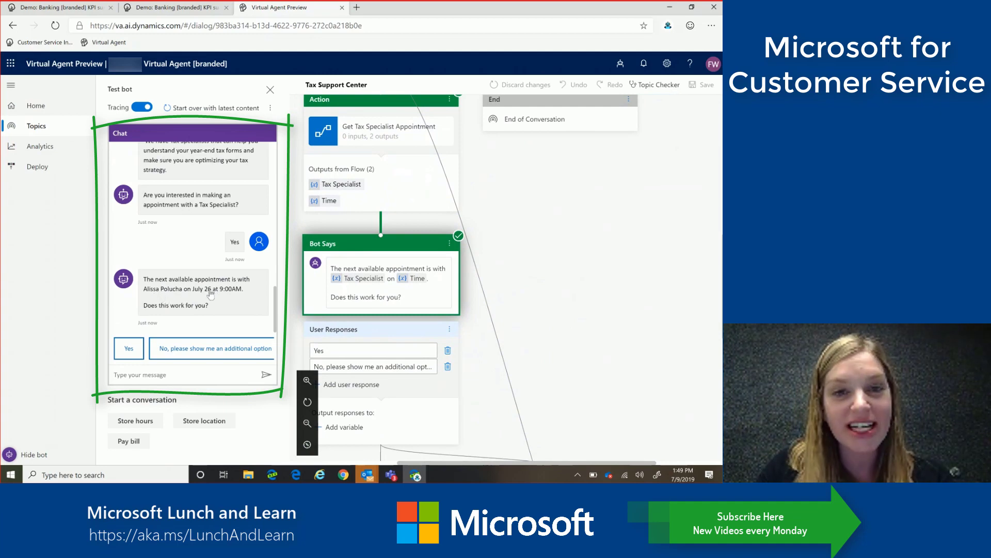
scroll(568, 258, "down", 1)
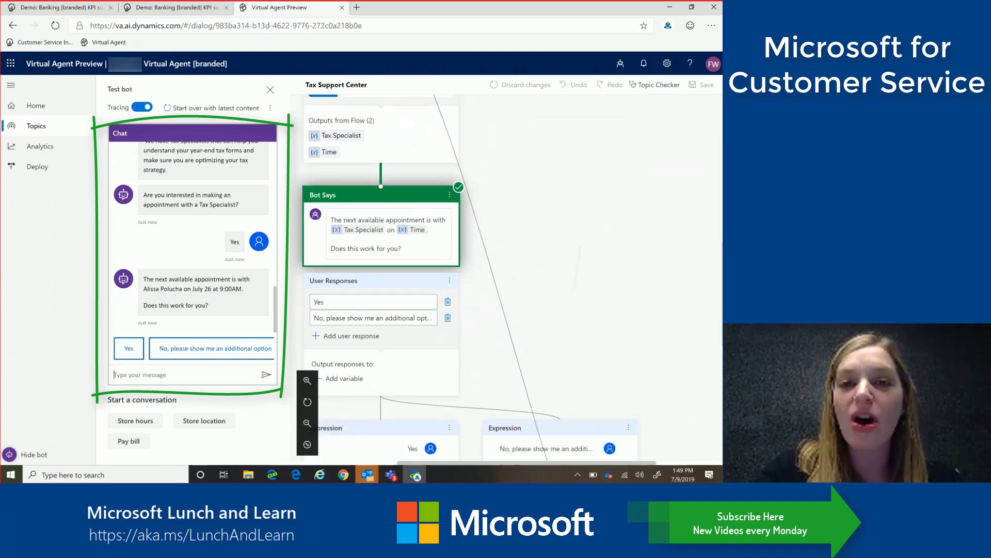
scroll(517, 282, "down", 3)
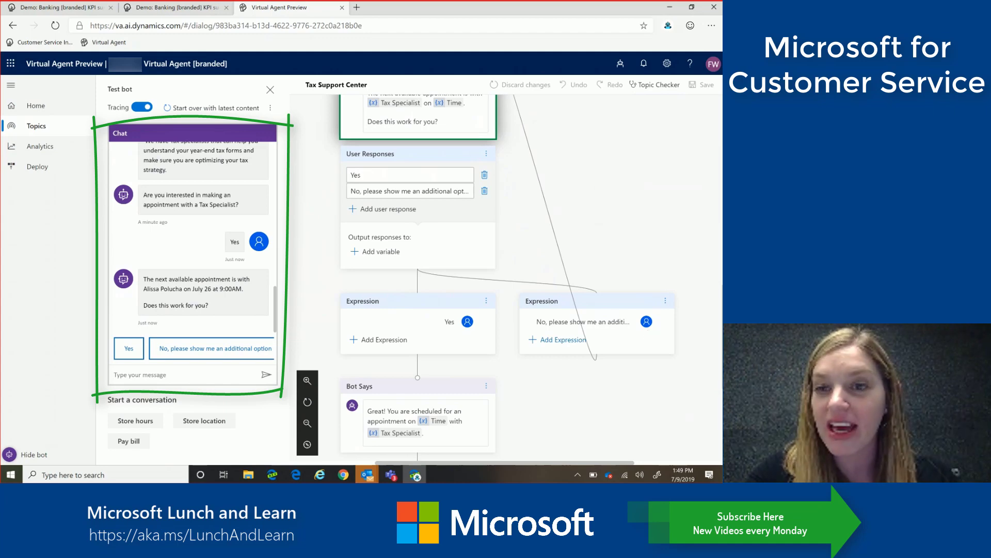
scroll(649, 335, "up", 4)
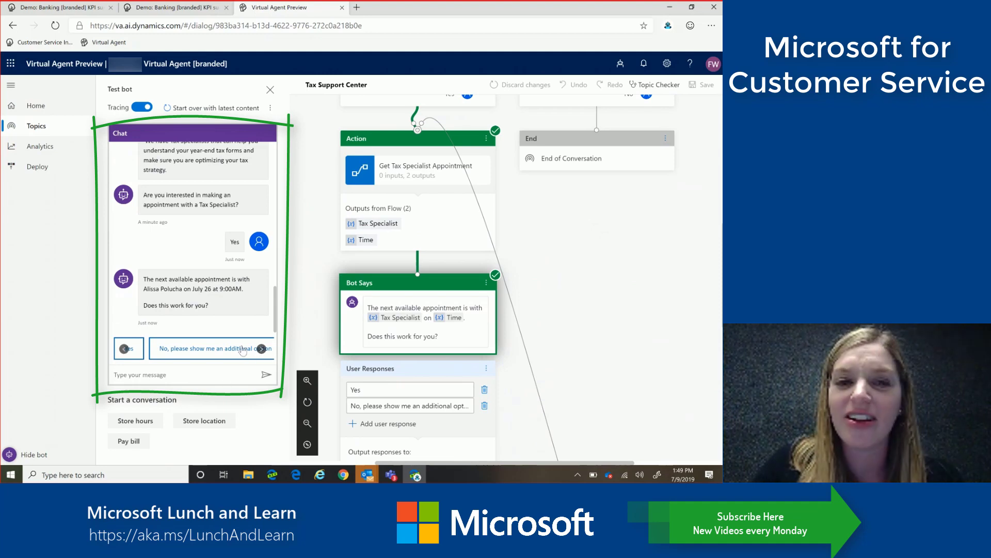
Step: Ask for another slot, then accept the July 27 8:00AM appointment with Yes
left_click(243, 349)
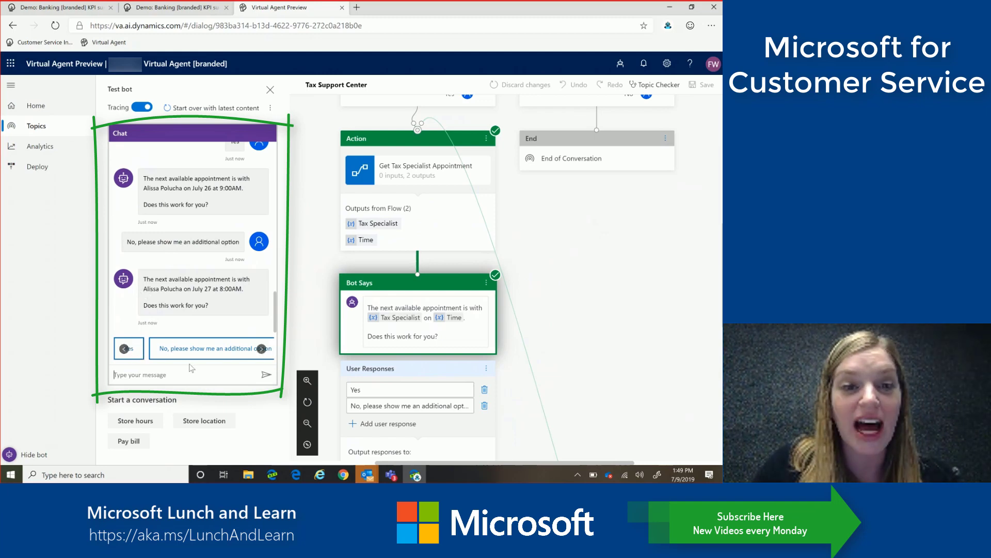
type("Yes")
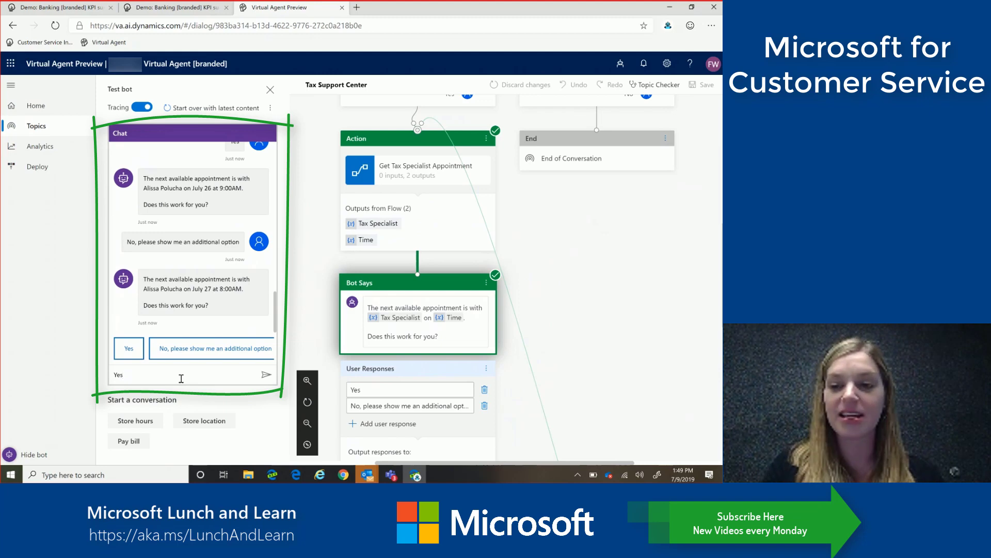
key("Return")
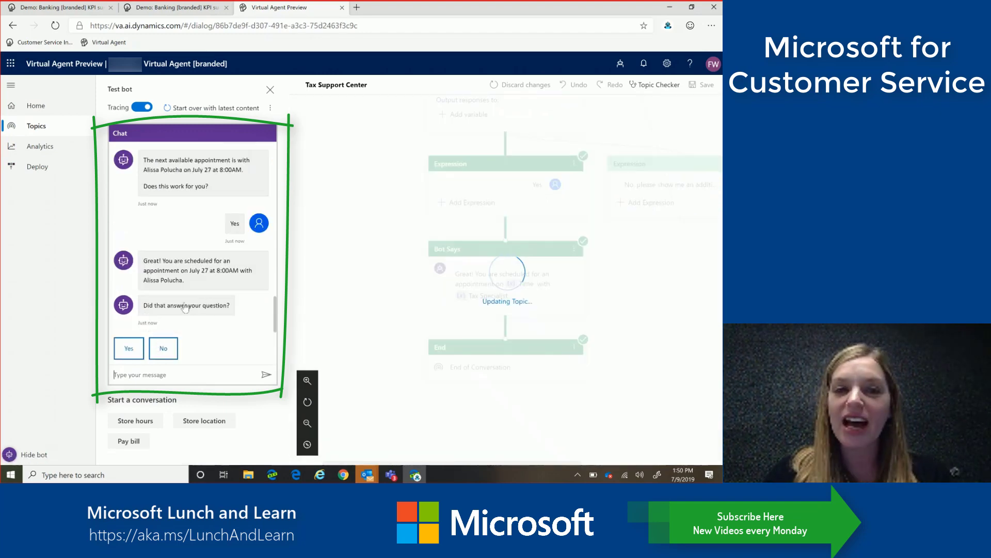
Step: Answer Yes to 'Did that answer your question?' to end the test conversation
left_click(129, 348)
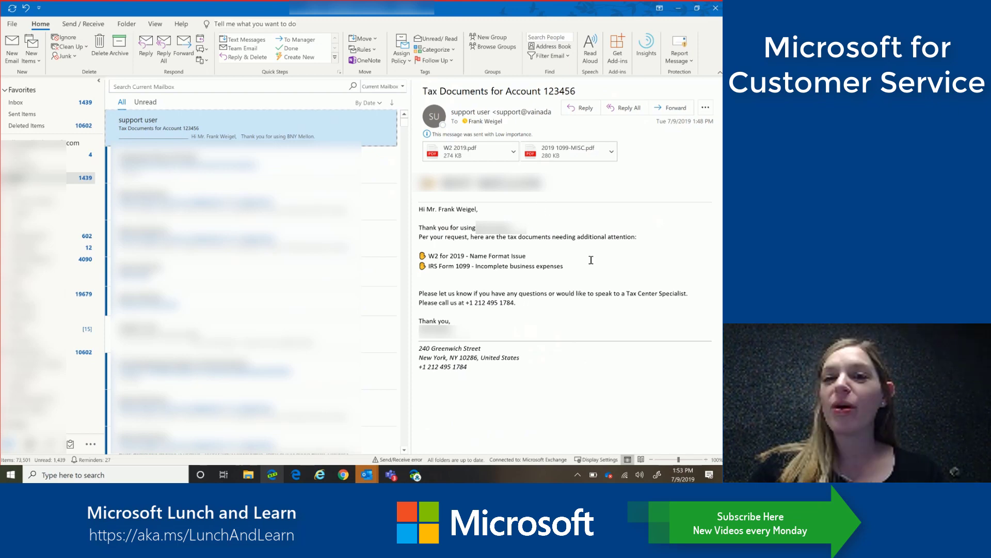
left_click_drag(591, 265, 414, 256)
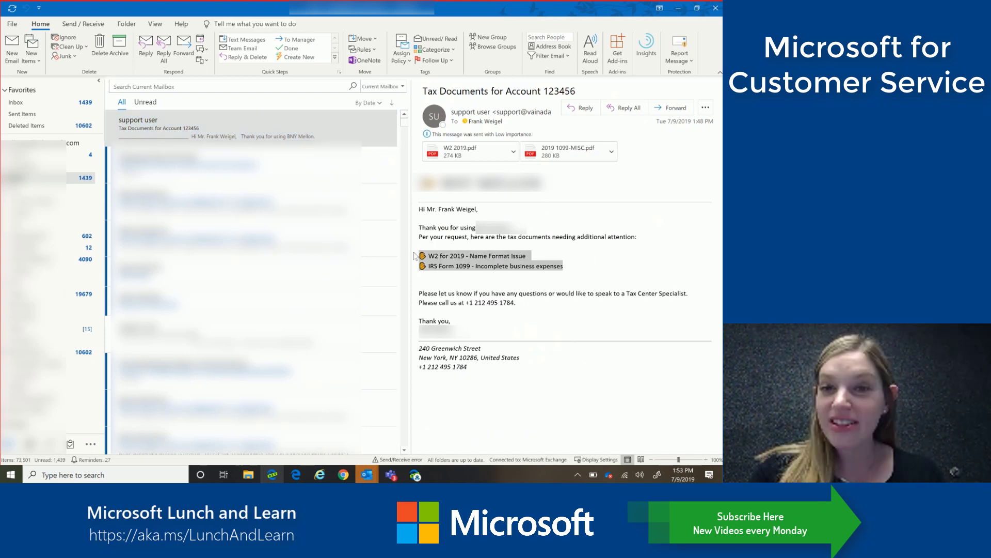